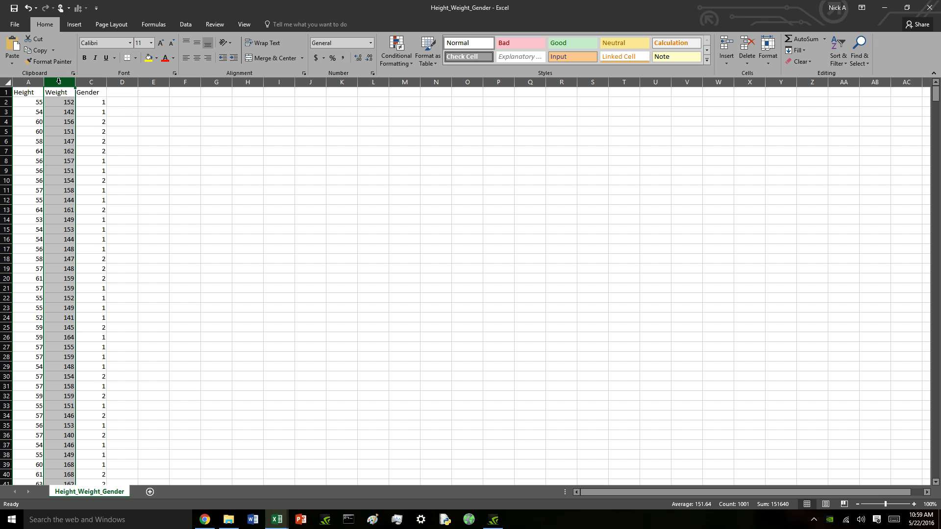
Examine the scatter and bubble chart types available for insertion.
left_click(206, 172)
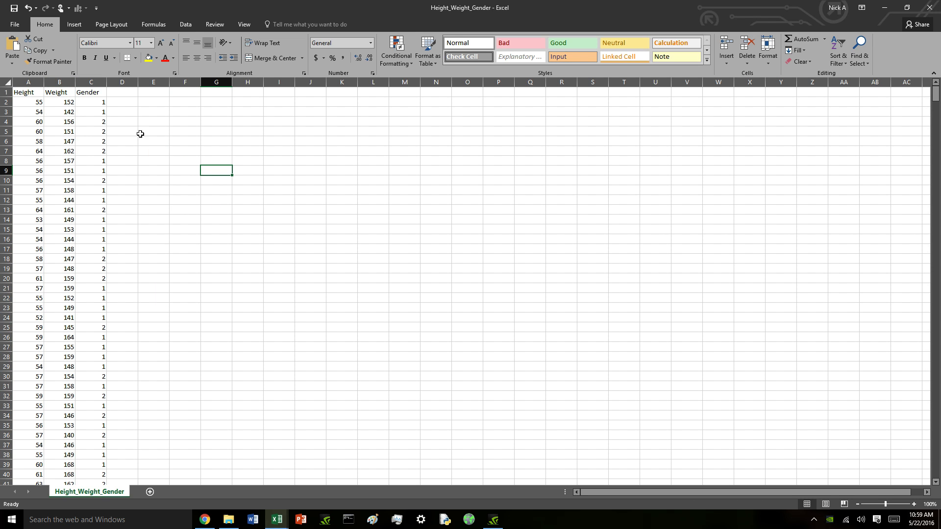
left_click(72, 28)
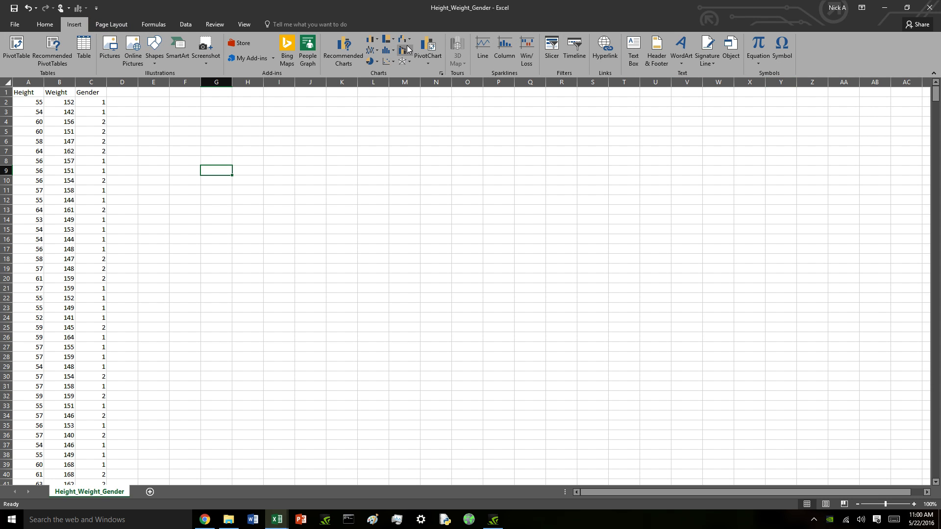
left_click(389, 62)
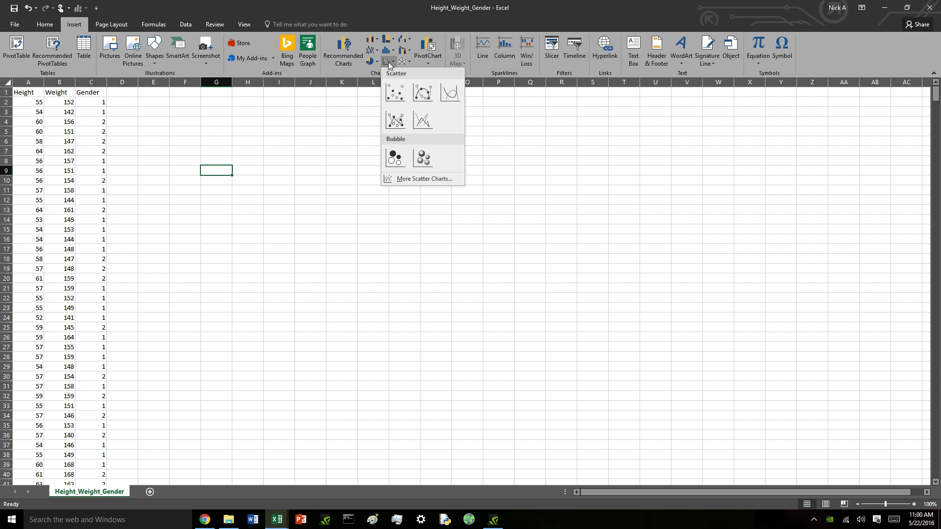
left_click(359, 104)
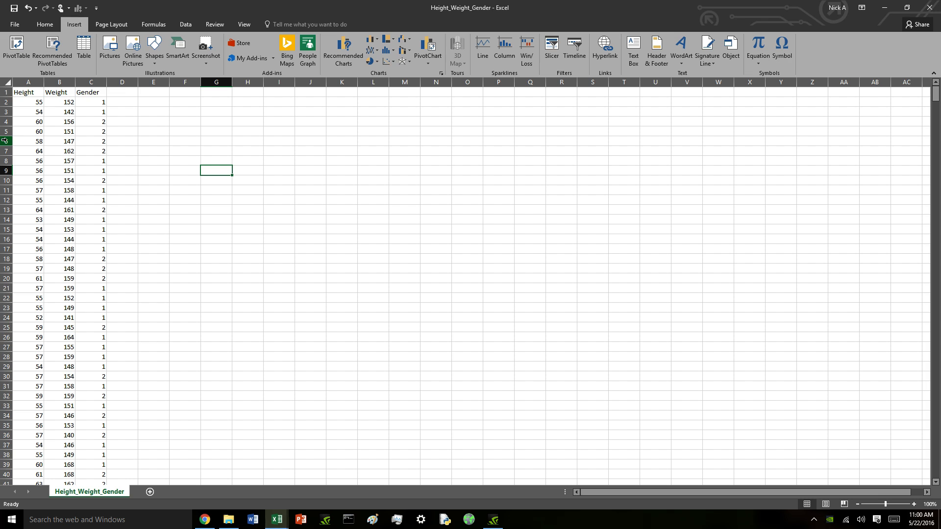
left_click(29, 82)
left_click_drag(31, 83, 50, 84)
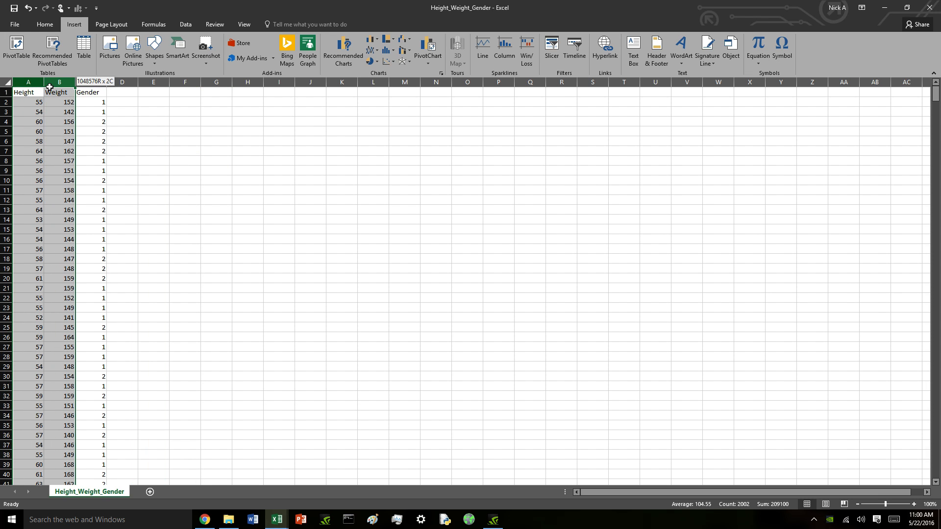
left_click(50, 110)
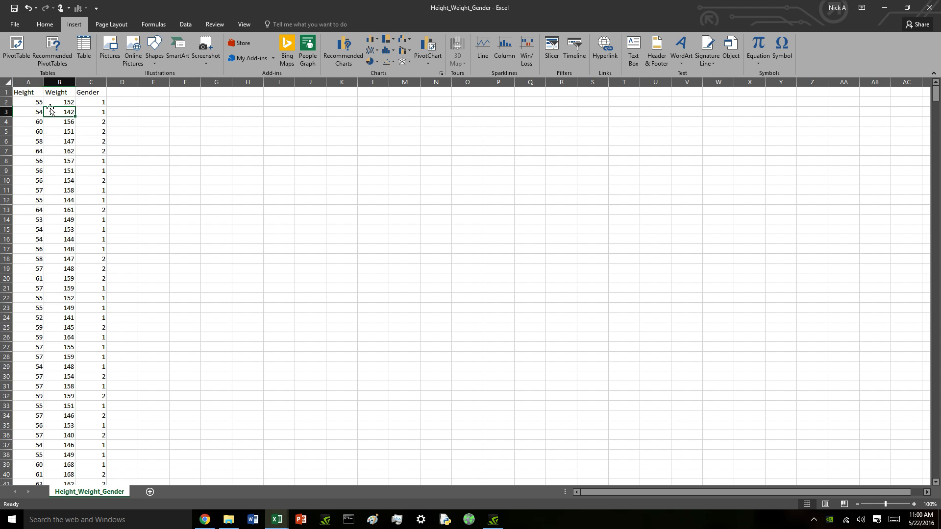
left_click_drag(35, 93, 61, 290)
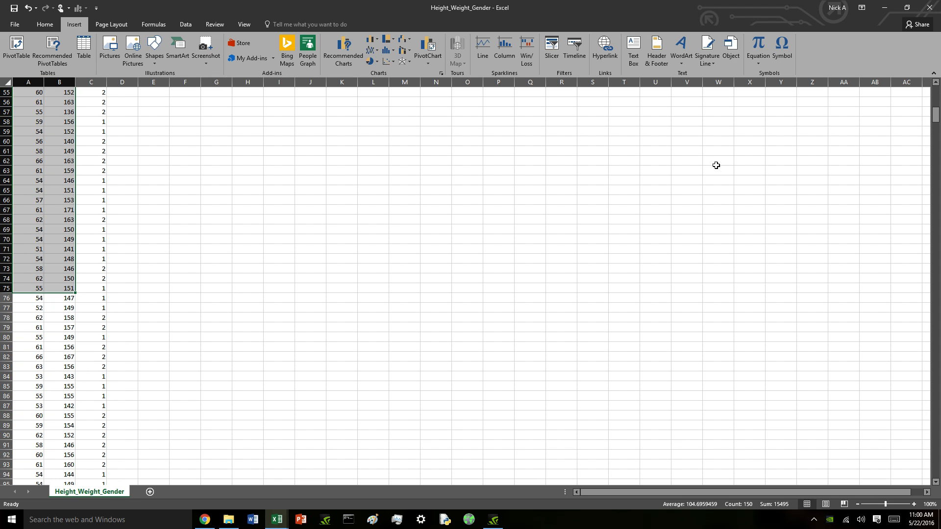
left_click_drag(936, 117, 937, 96)
left_click(483, 196)
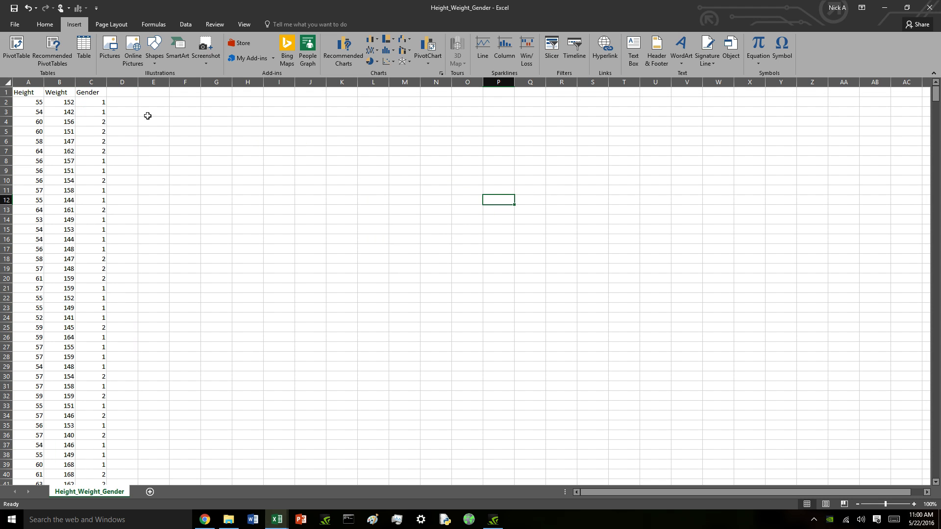
Insert a markers-only scatter chart from the Height and Weight columns and place it beside the data near row 2.
left_click(29, 82)
left_click_drag(29, 82, 52, 84)
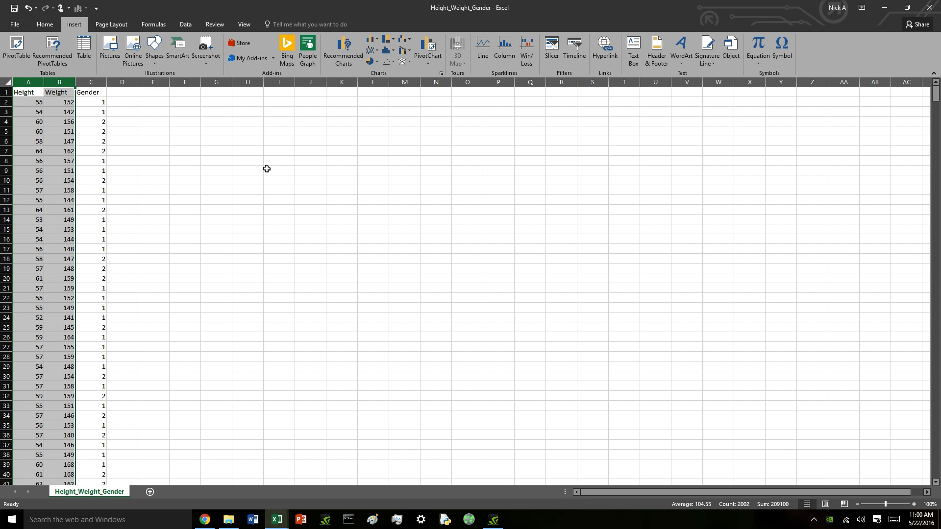
left_click(393, 64)
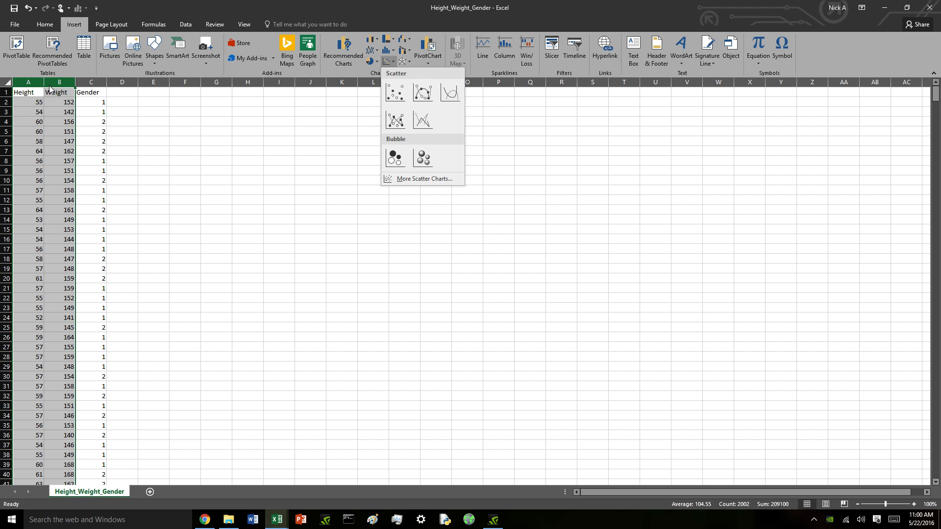
left_click(403, 99)
left_click_drag(413, 236, 242, 121)
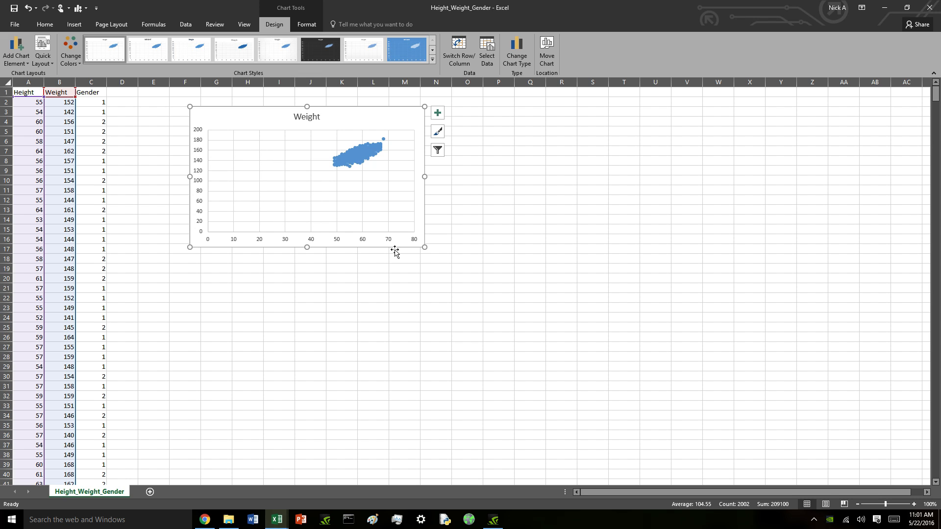
left_click(472, 249)
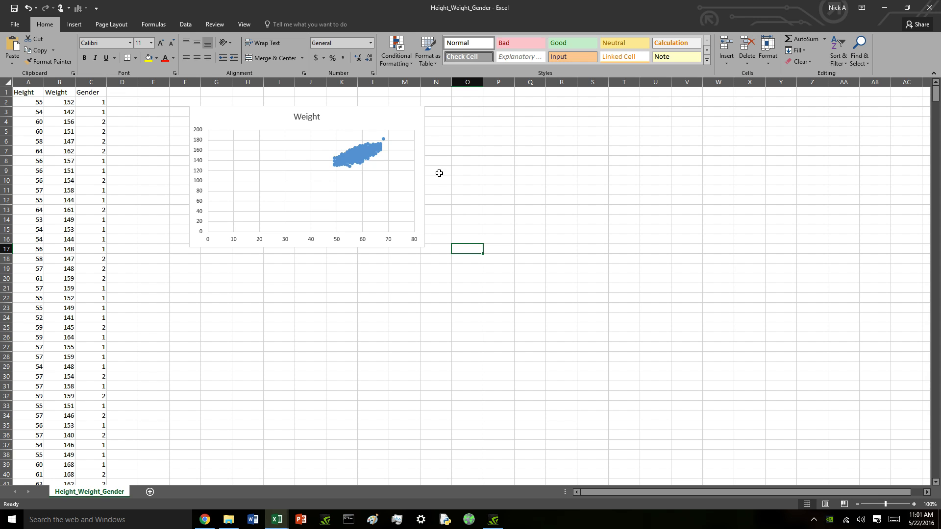
left_click(402, 122)
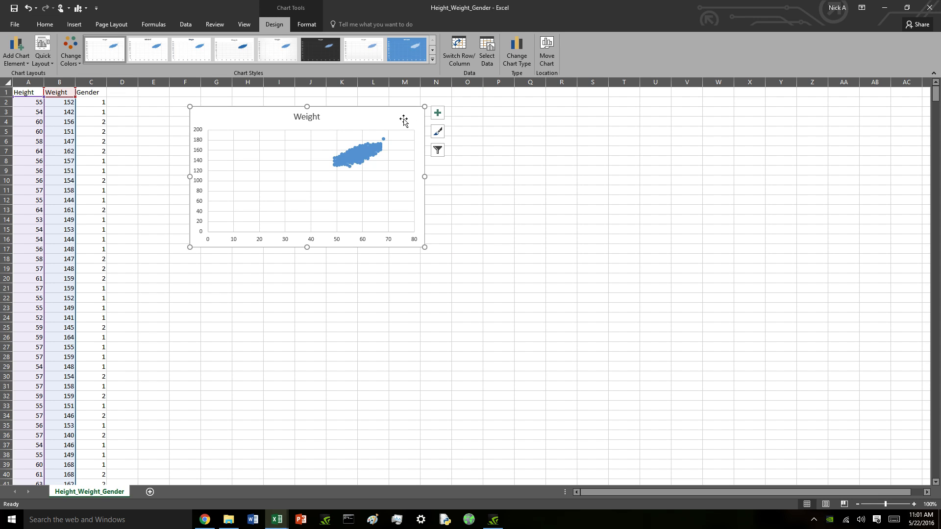
left_click(436, 115)
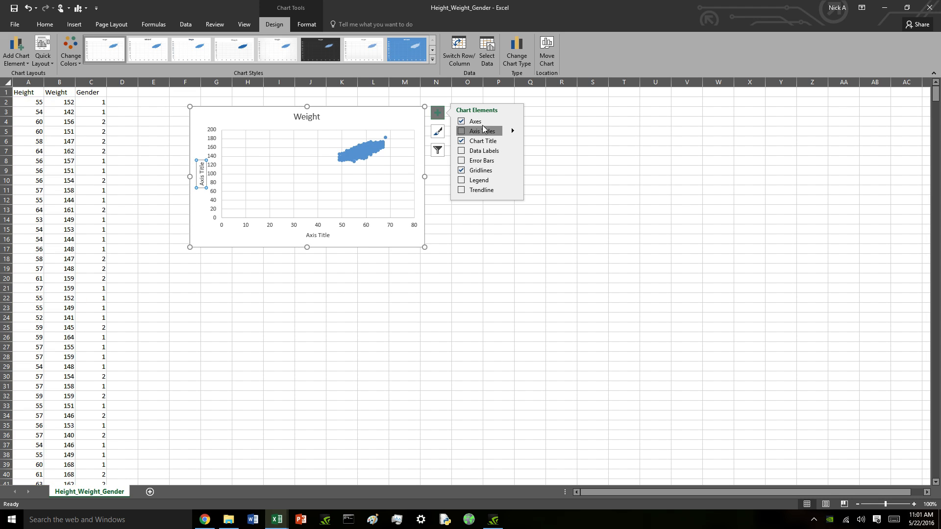
left_click(613, 143)
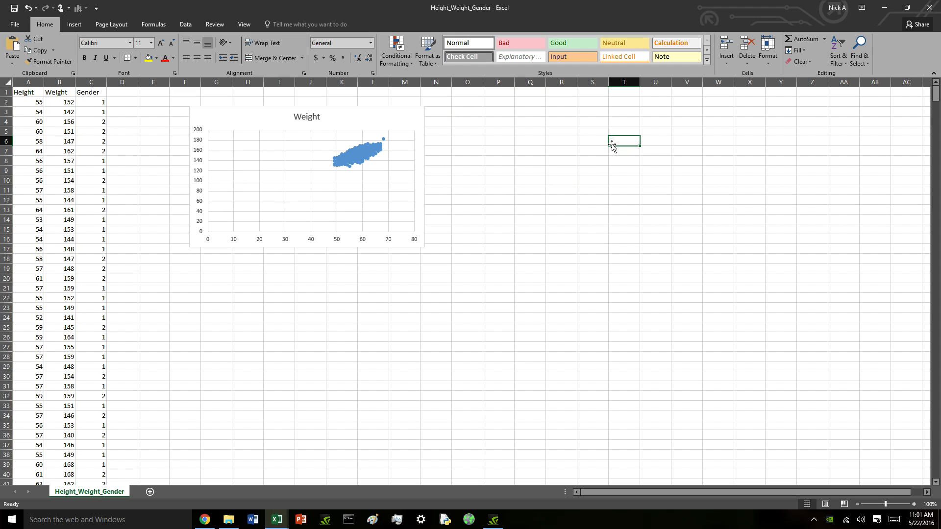
left_click(363, 240)
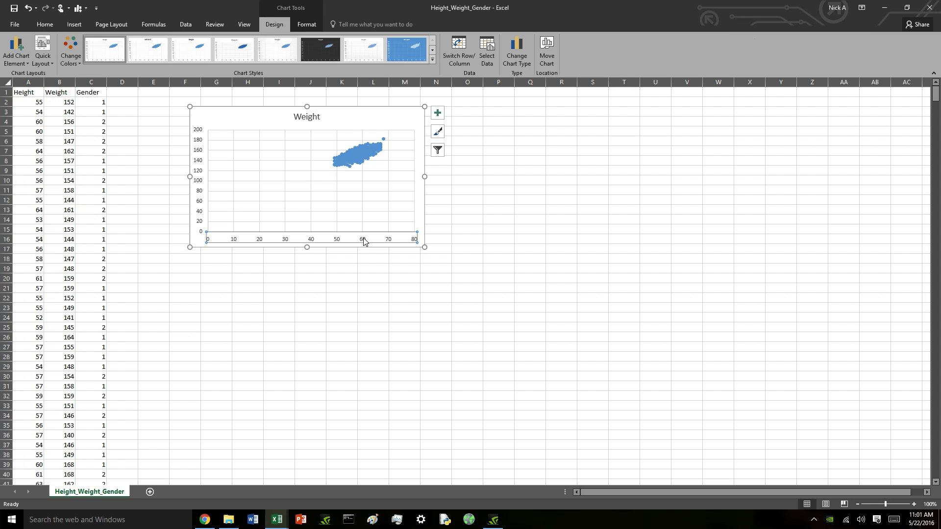
right_click(364, 241)
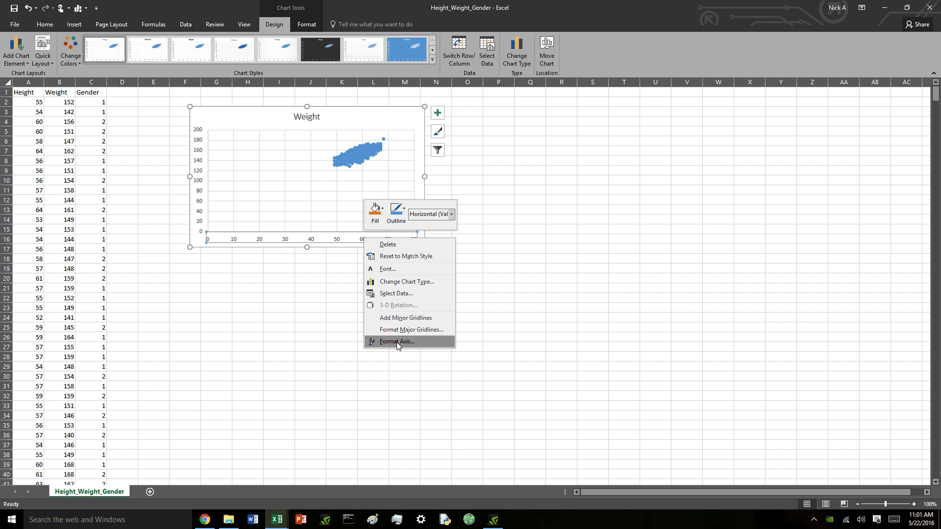
left_click(322, 326)
left_click(392, 121)
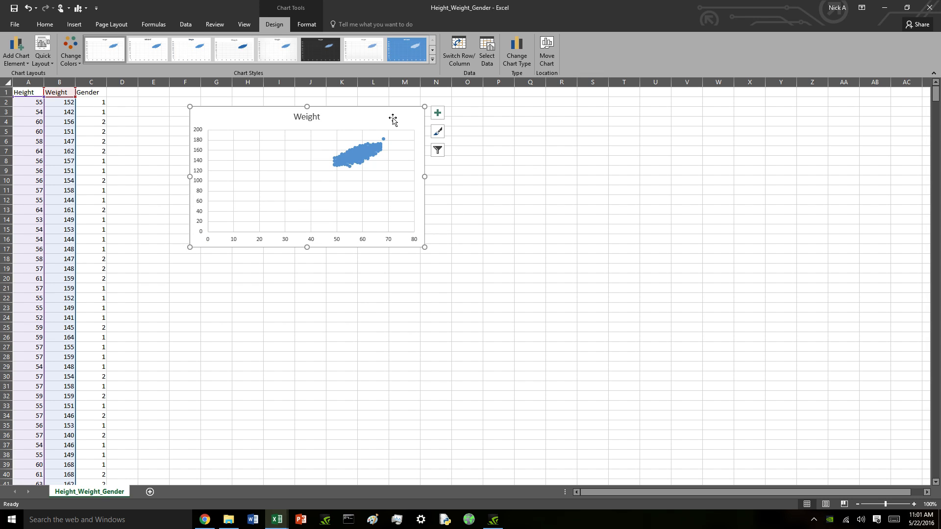
left_click(535, 204)
Add horizontal and vertical axis titles to the scatter chart.
left_click(411, 128)
left_click(438, 114)
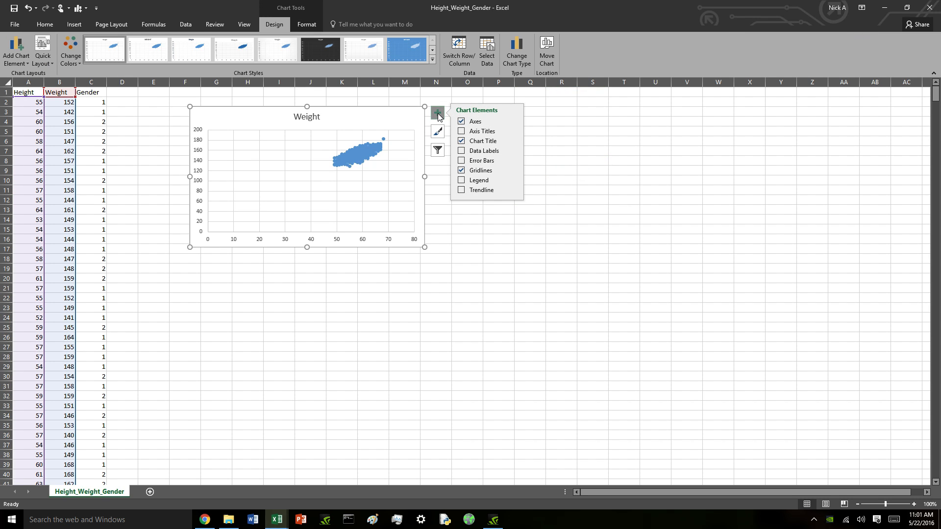
left_click(462, 133)
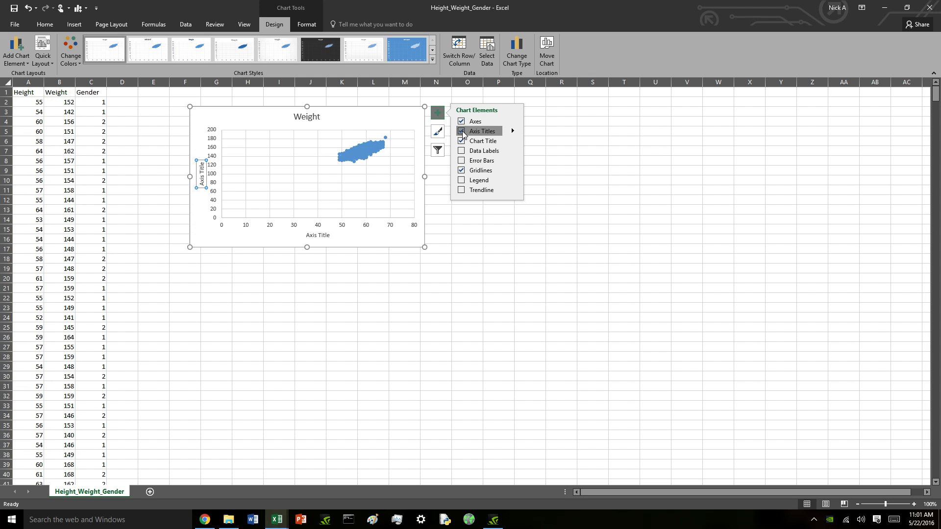
left_click(378, 296)
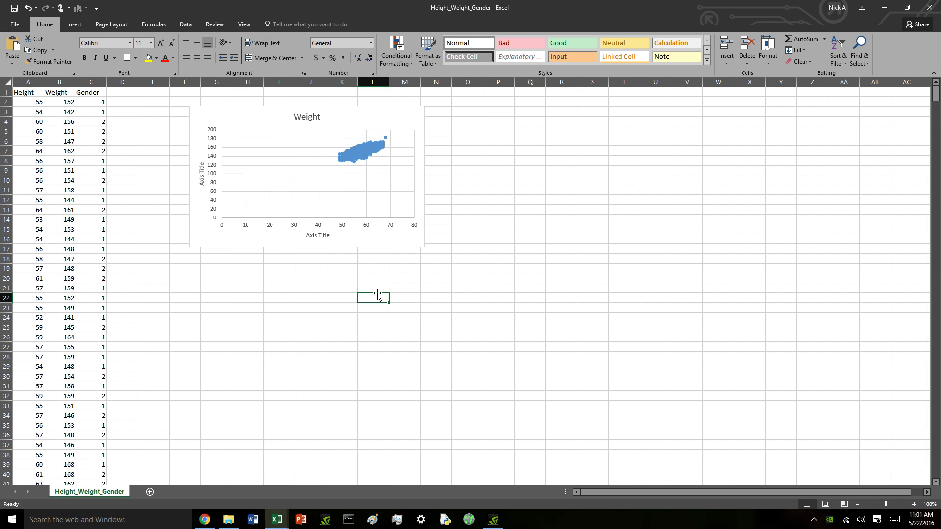
Rename the chart's horizontal axis title as Height.
left_click(316, 235)
left_click(317, 236)
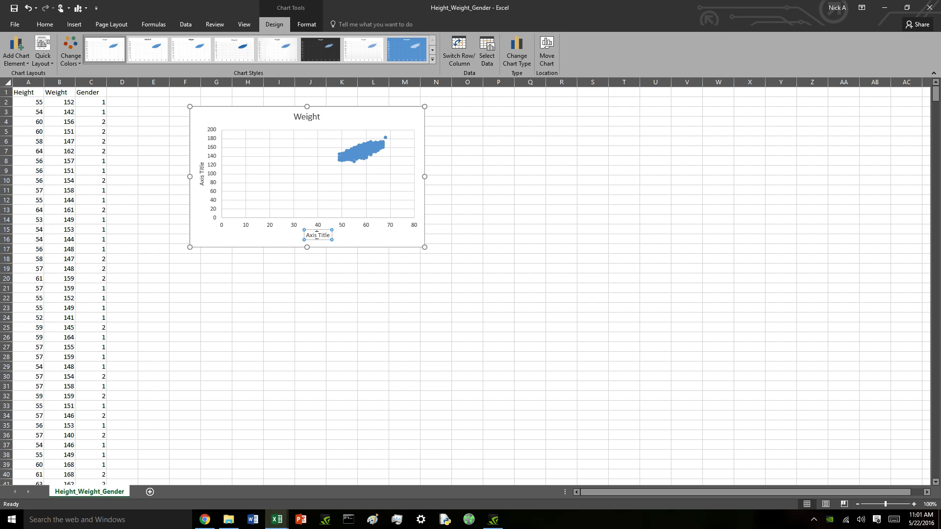
key("BackSpace")
key("BackSpace")
key("BackSpace")
key("BackSpace")
key("BackSpace")
type("Height")
key("Delete")
key("Delete")
key("Delete")
key("Delete")
key("Delete")
key("BackSpace")
Rename the chart's vertical axis title as Weight.
left_click(204, 182)
left_click(203, 181)
key("Delete")
key("Delete")
key("Delete")
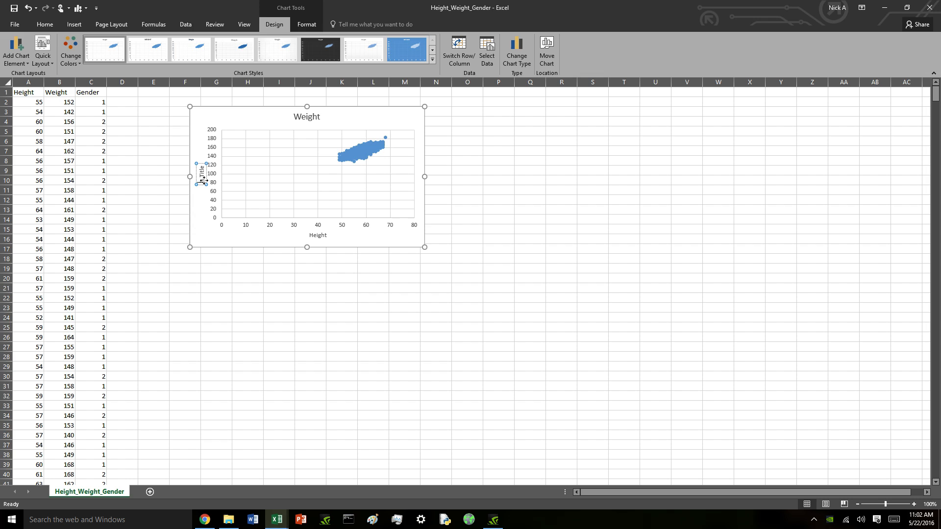
type("Weights ht")
key("Delete")
key("Delete")
key("Delete")
key("Delete")
key("Delete")
key("Delete")
key("Delete")
key("Delete")
left_click(585, 191)
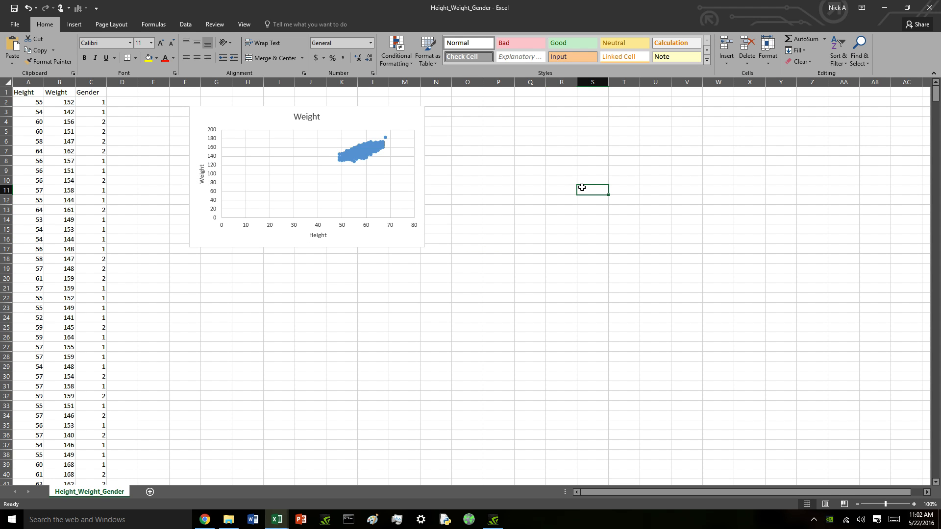
left_click(308, 118)
left_click(573, 237)
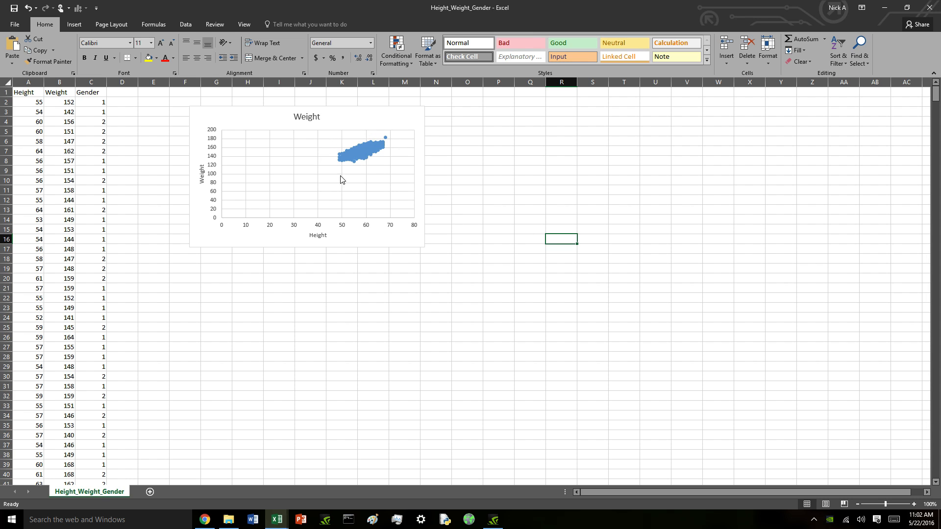
mouse_move(381, 149)
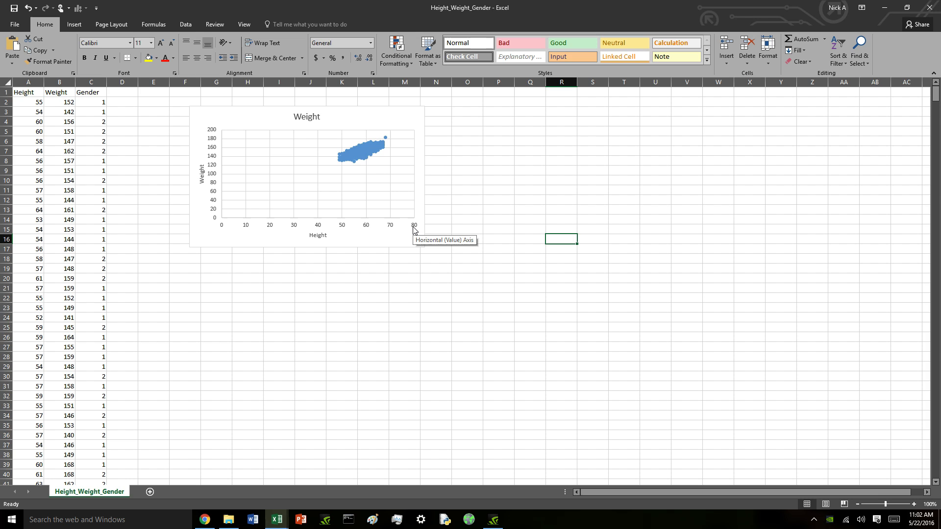
Examine the bounds and units settings of the chart's horizontal axis, leaving them as they are.
left_click(405, 130)
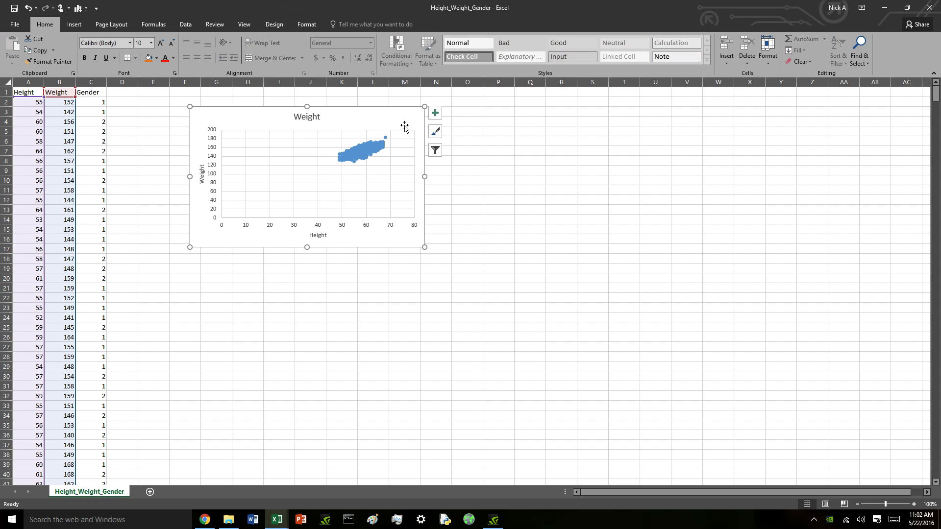
left_click(436, 118)
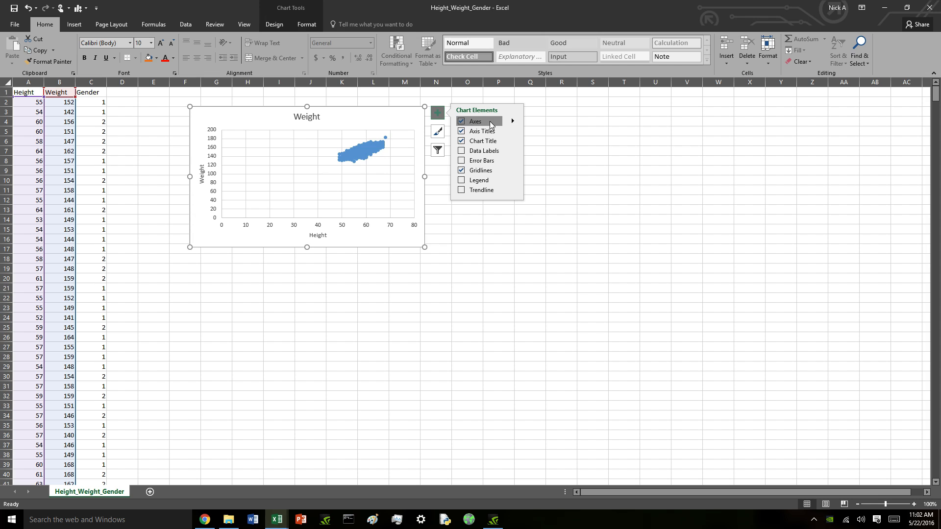
left_click(514, 123)
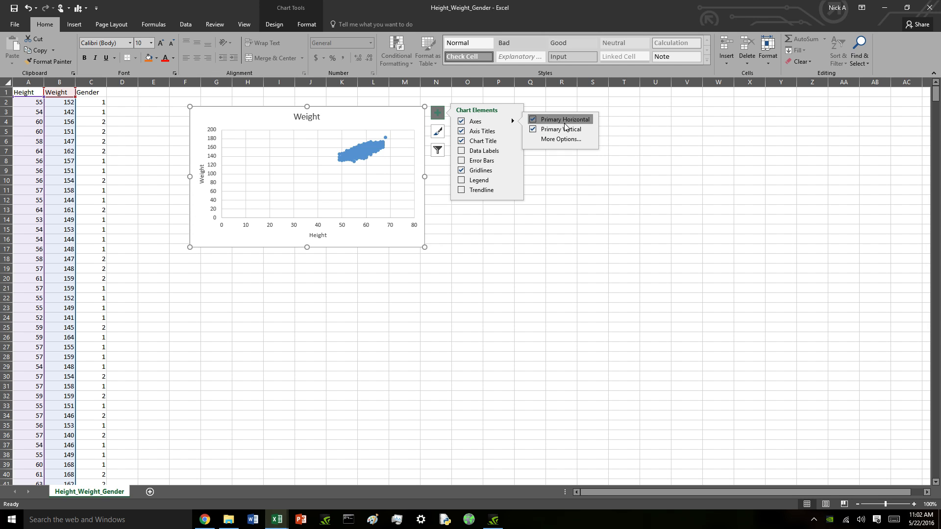
left_click(563, 138)
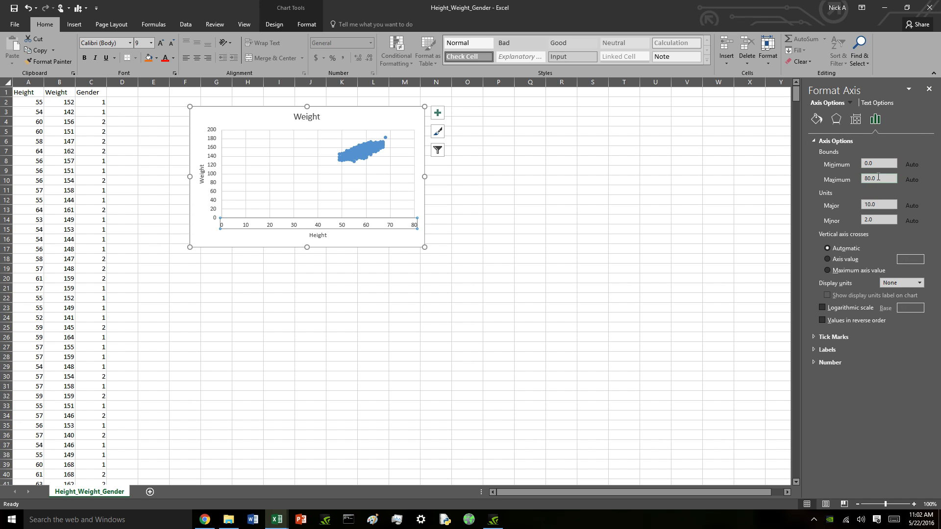
left_click(872, 178)
left_click(931, 90)
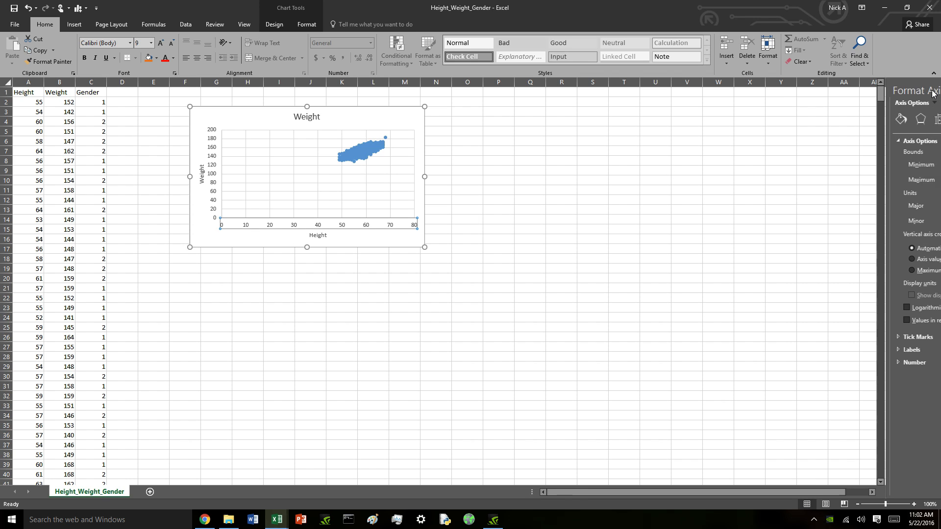
left_click(562, 248)
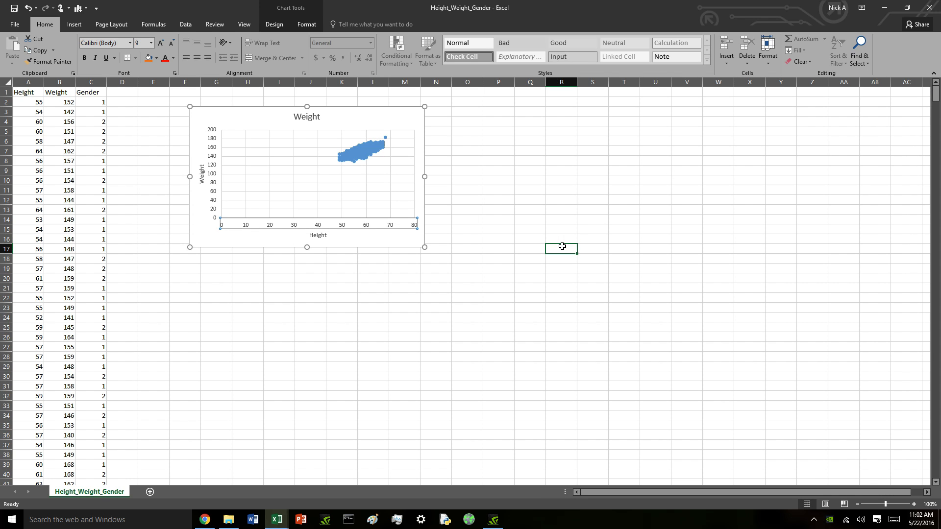
right_click(386, 227)
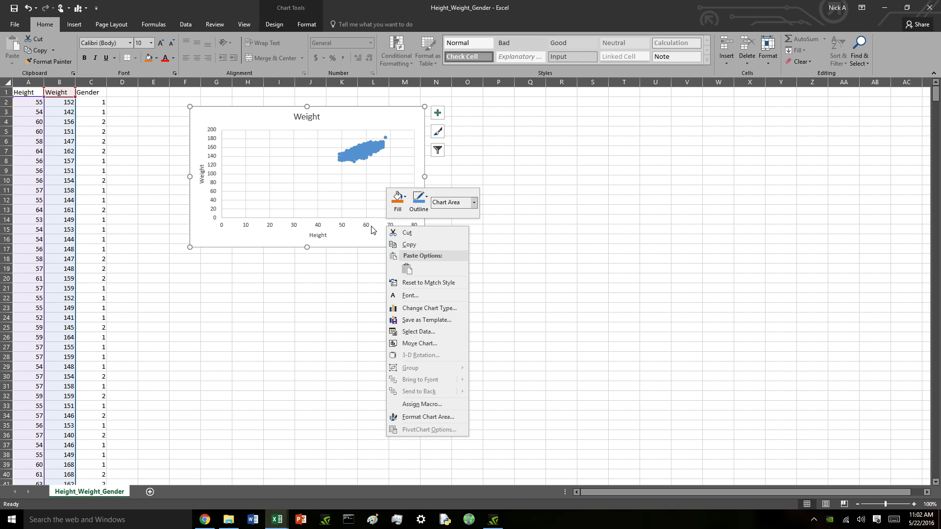
left_click(369, 228)
left_click(371, 298)
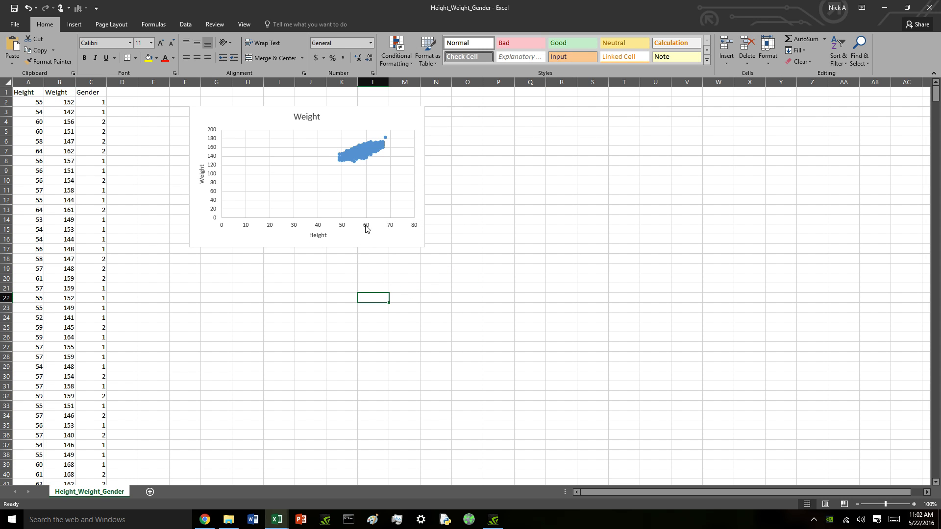
Set the bounds of the chart's horizontal Height axis to a minimum of 40 and a maximum of 70.
left_click(366, 226)
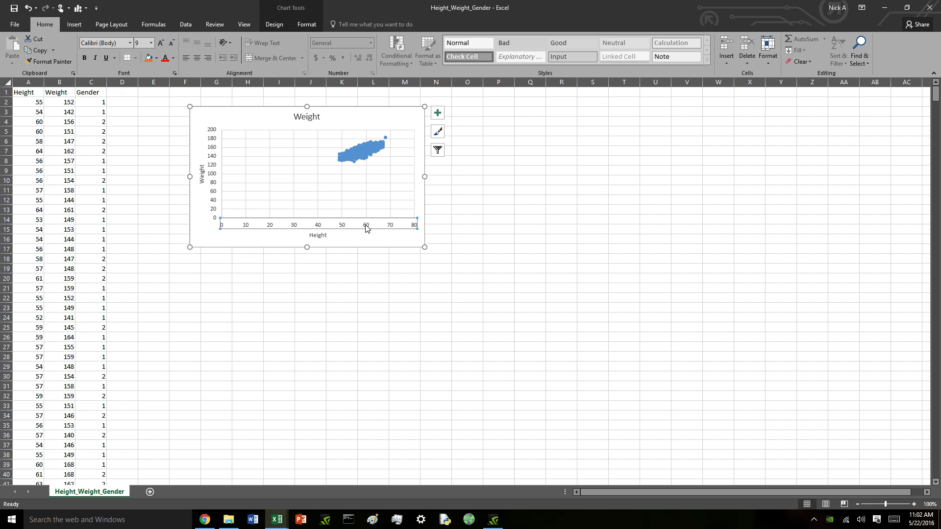
right_click(366, 227)
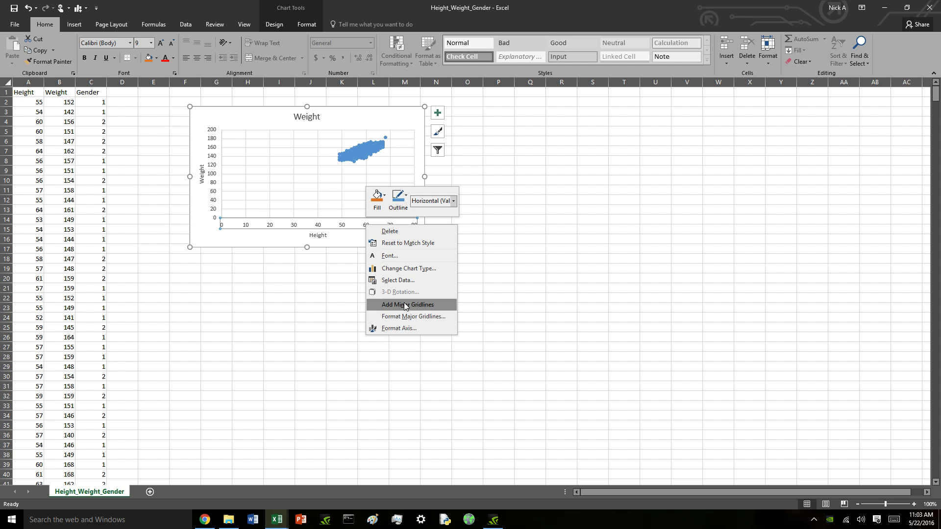
left_click(403, 328)
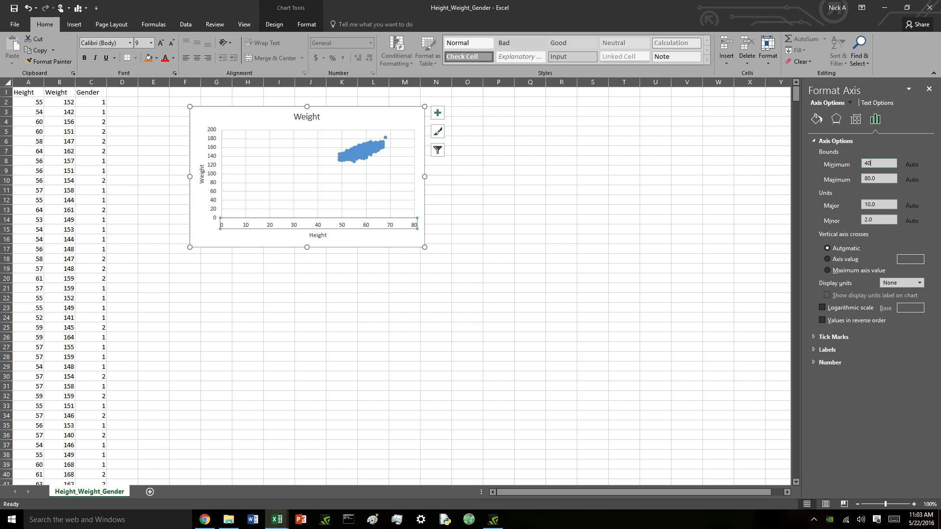
left_click(929, 90)
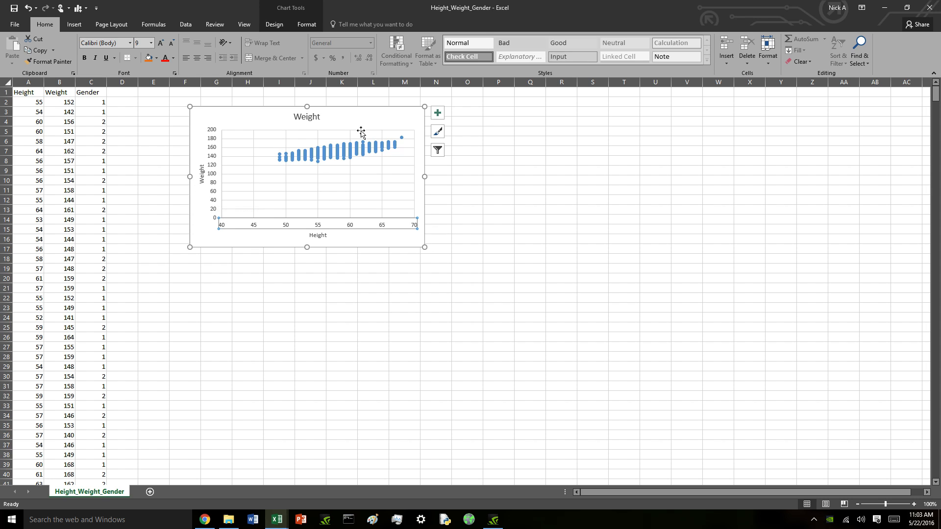
Examine the style and color options offered for the scatter chart without applying any, and deselect the chart.
left_click(435, 135)
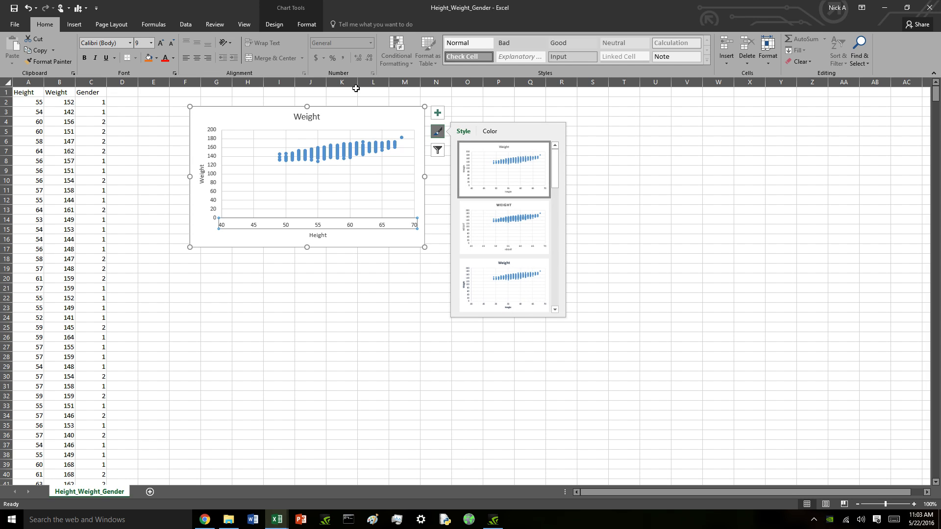
left_click(388, 114)
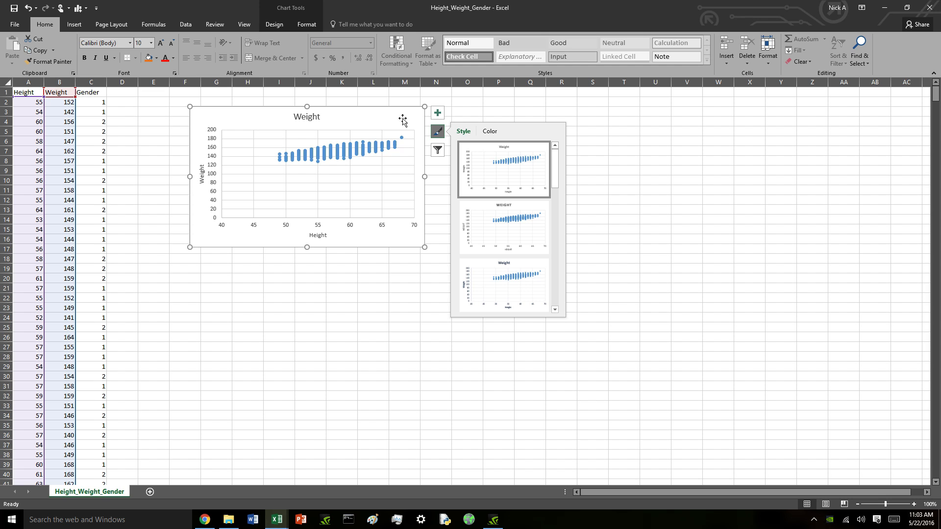
left_click(488, 132)
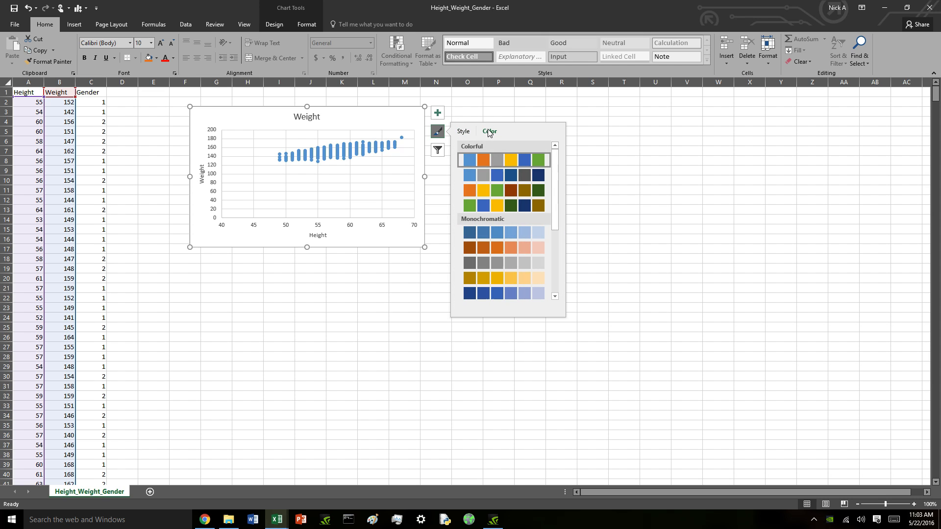
left_click(369, 324)
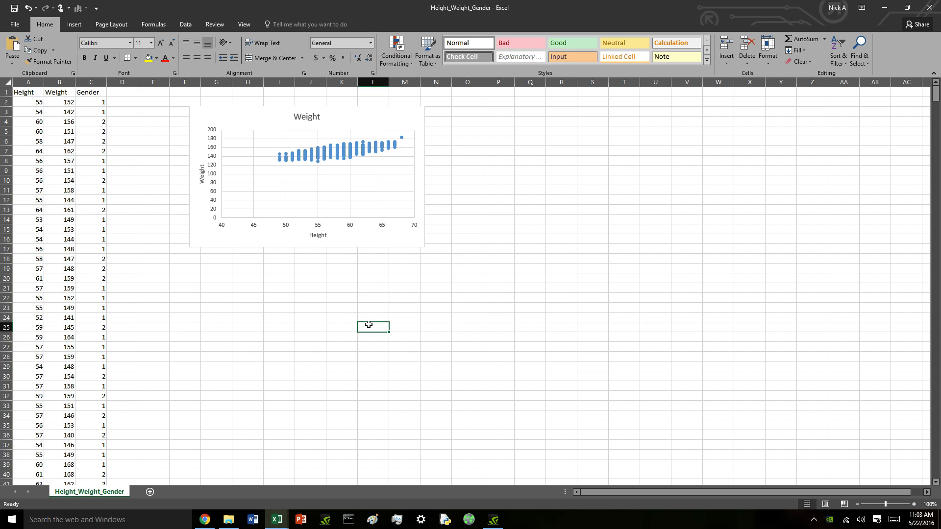
left_click(254, 118)
left_click(565, 189)
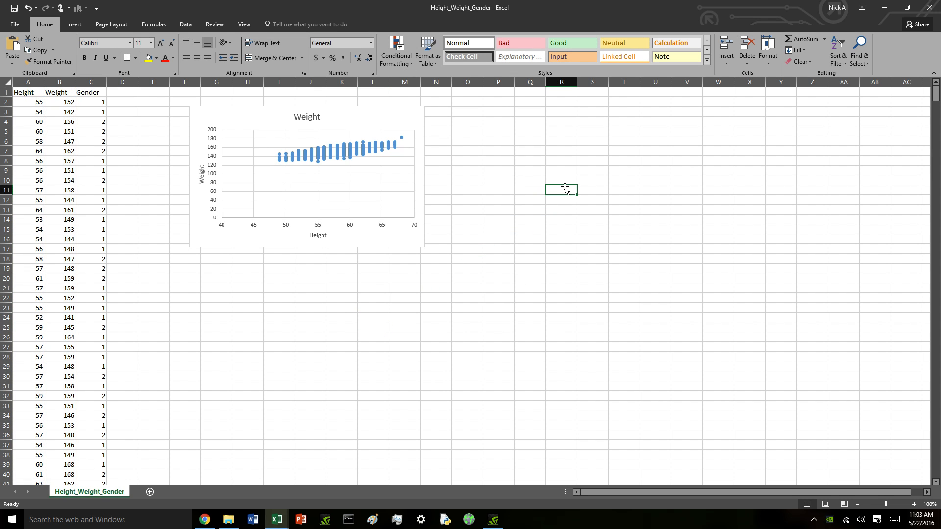